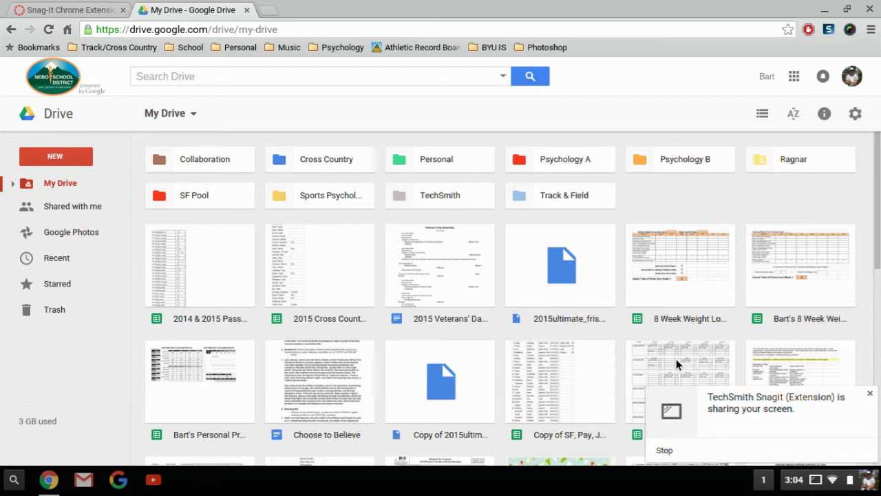
Switch My Drive to list view, then back to the thumbnail grid view.
left_click(762, 115)
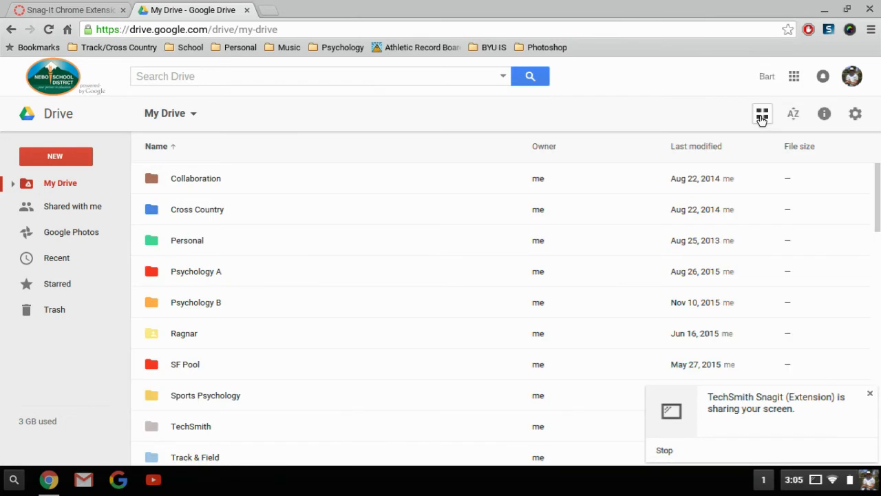
left_click(762, 115)
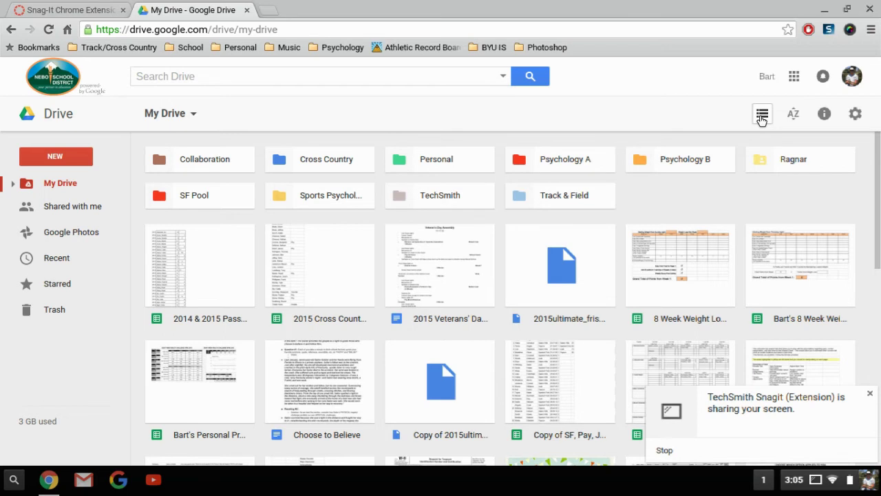
Create a blank untitled Google Docs document from the NEW menu, then return to My Drive.
left_click(36, 159)
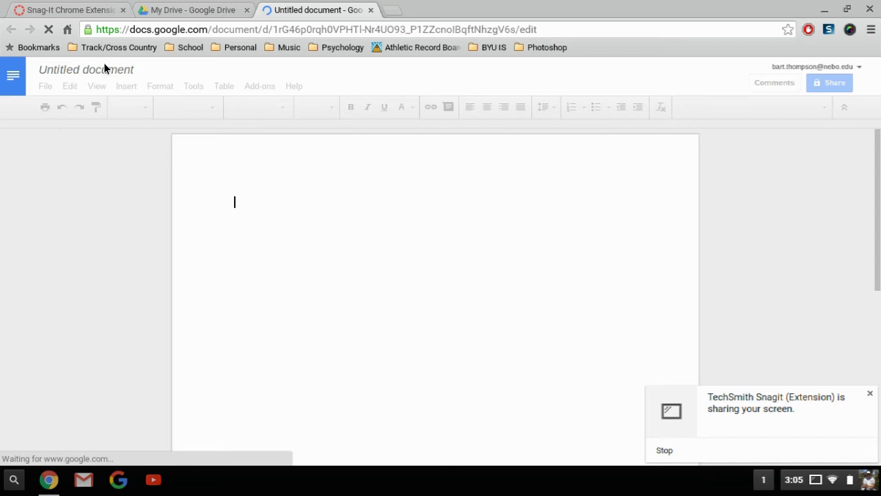
left_click(178, 12)
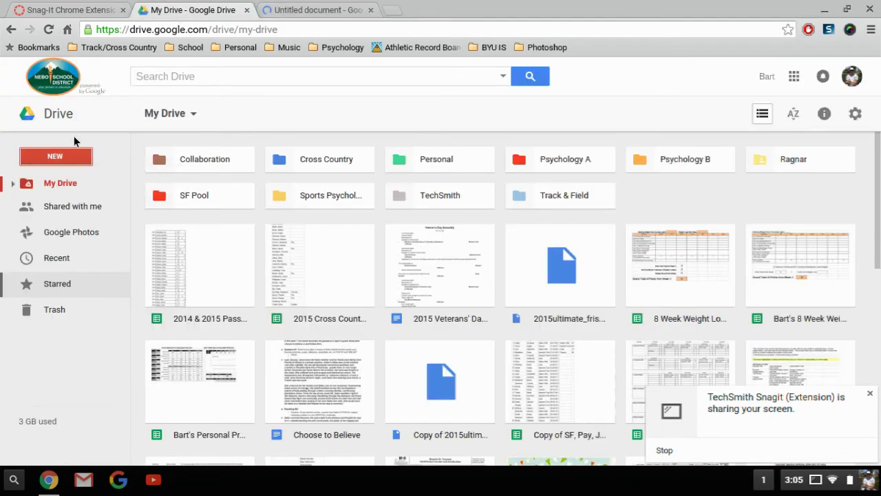
Create a new folder named 'Google Drive Class' in My Drive.
left_click(64, 159)
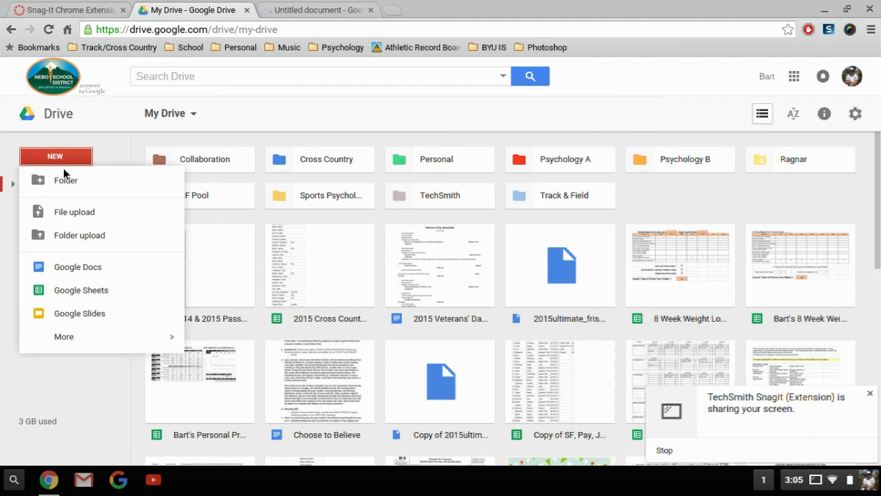
left_click(66, 181)
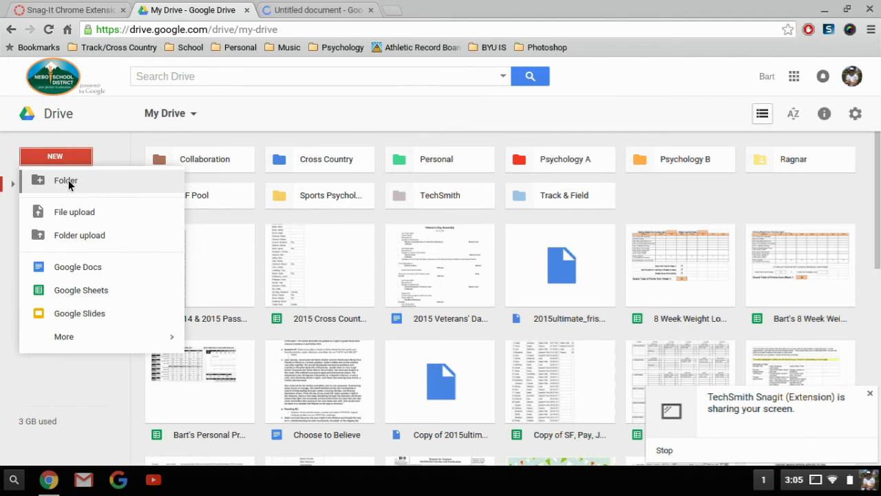
type("Go")
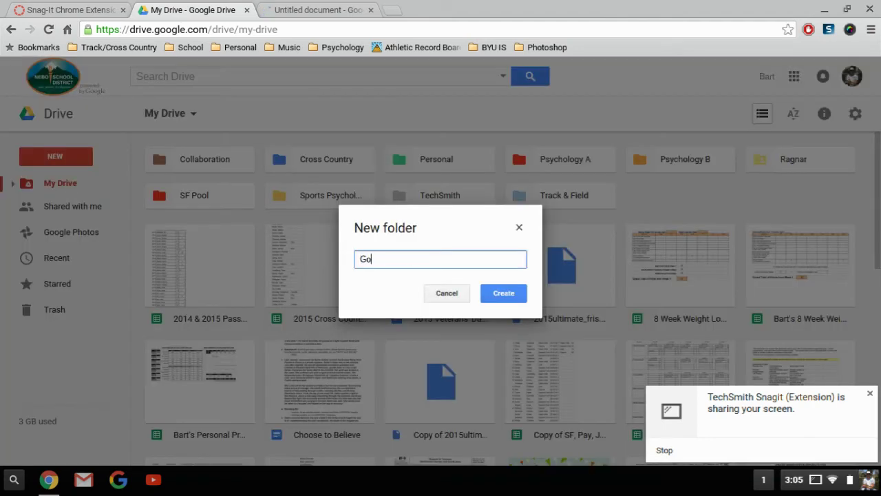
type("ogle D")
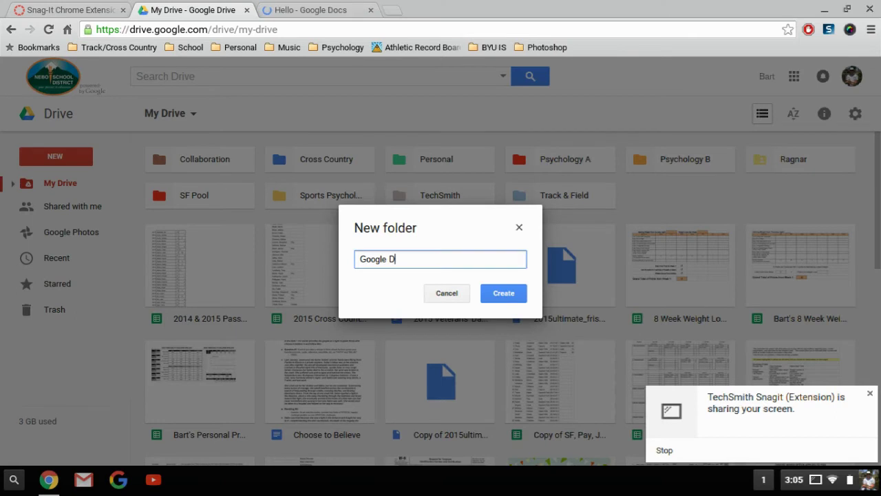
type("rive Class")
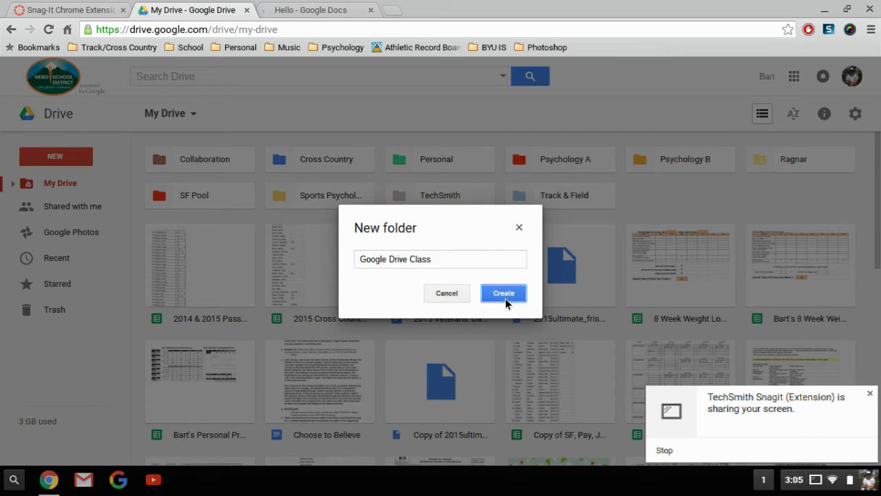
left_click(505, 298)
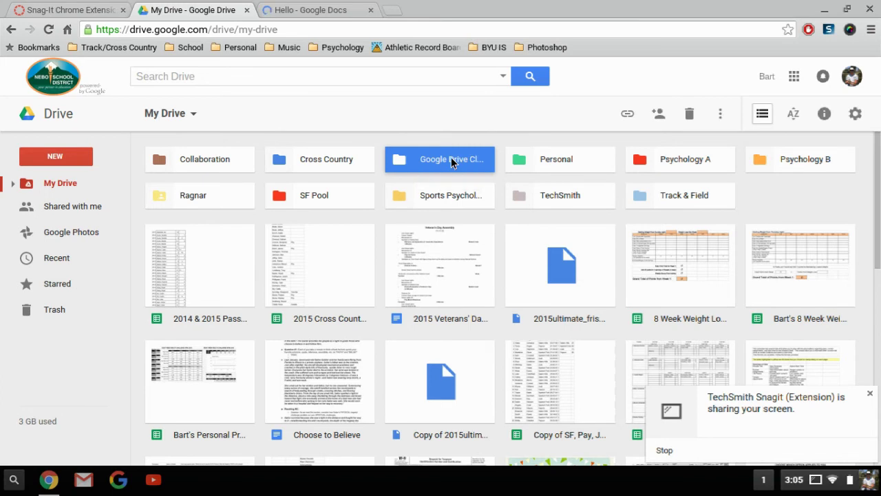
Change the Google Drive Class folder's colour to red.
right_click(451, 161)
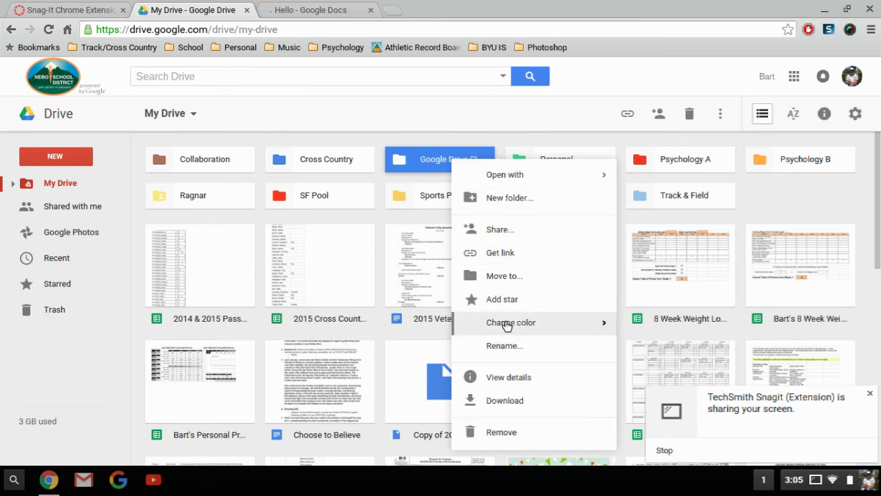
mouse_move(507, 323)
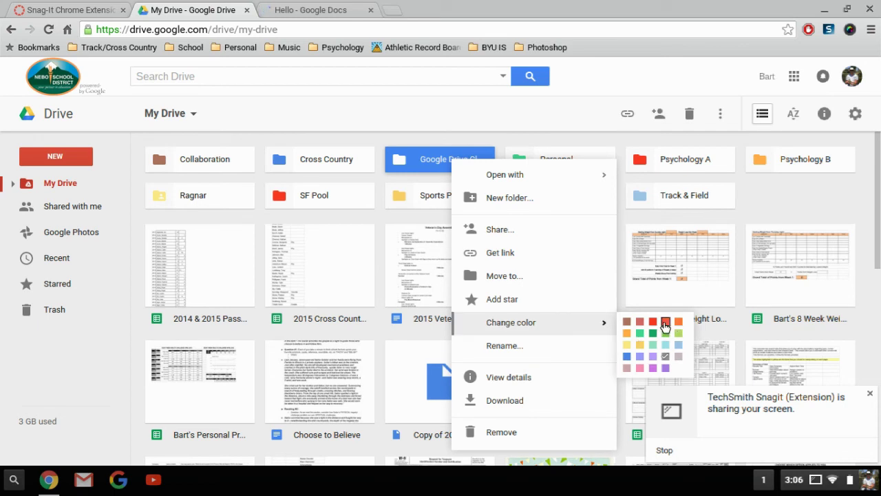
left_click(401, 147)
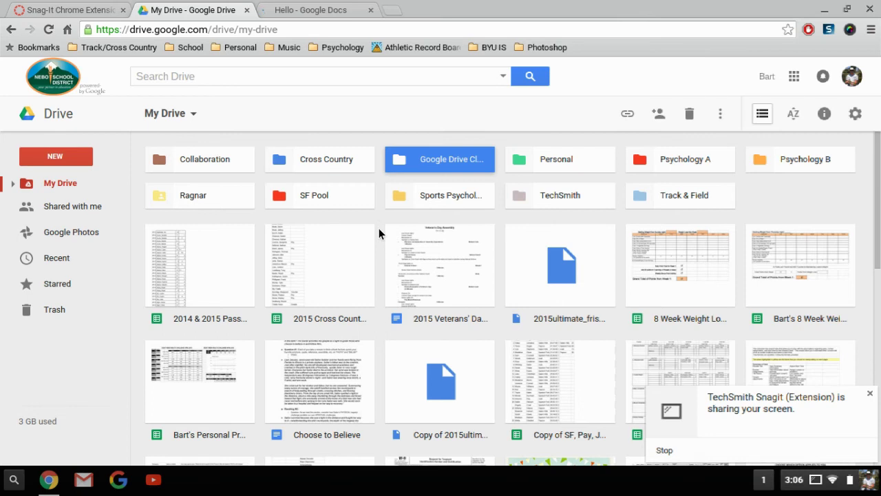
key("Down")
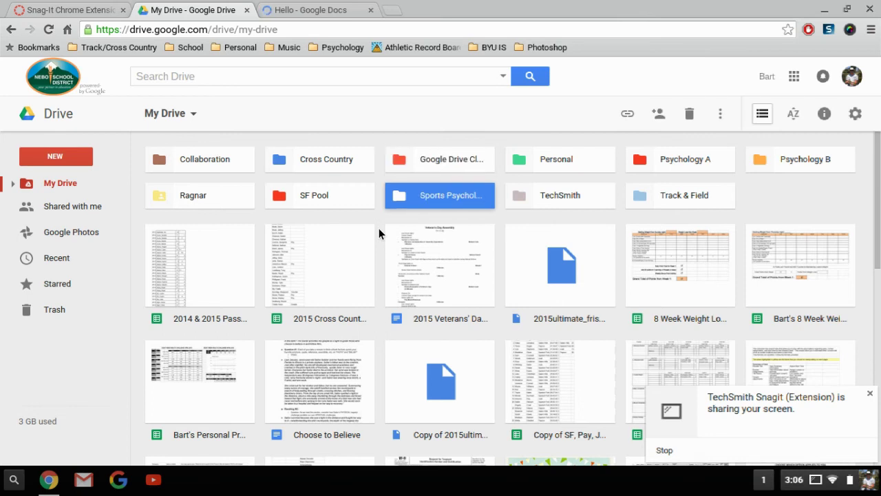
Inside Google Drive Class, create a 'Module 1' subfolder, then go back to My Drive.
double_click(423, 161)
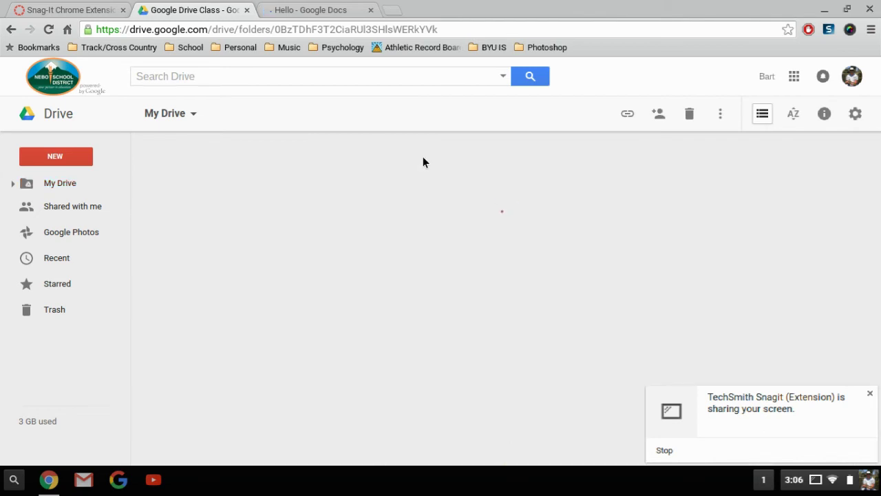
left_click(57, 157)
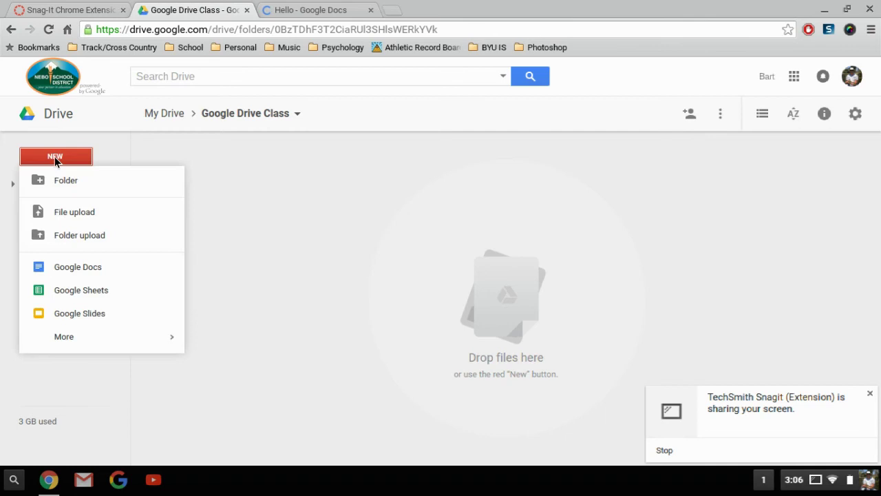
left_click(58, 181)
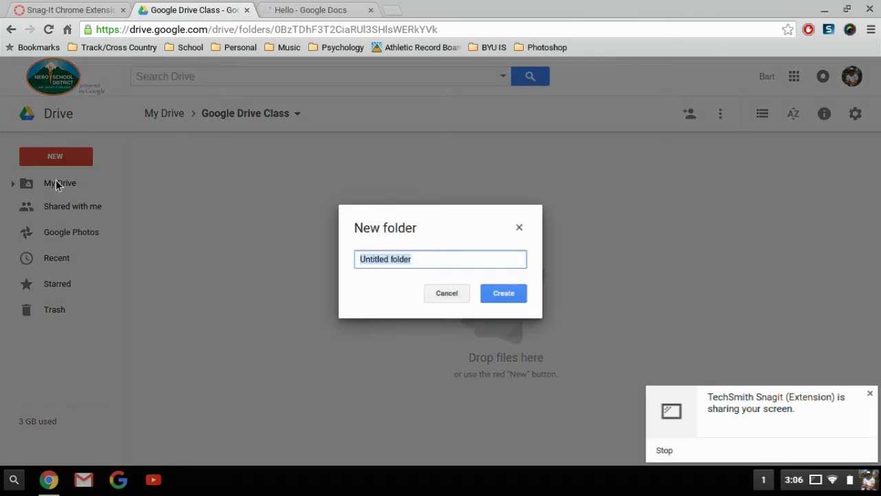
type("Module 1")
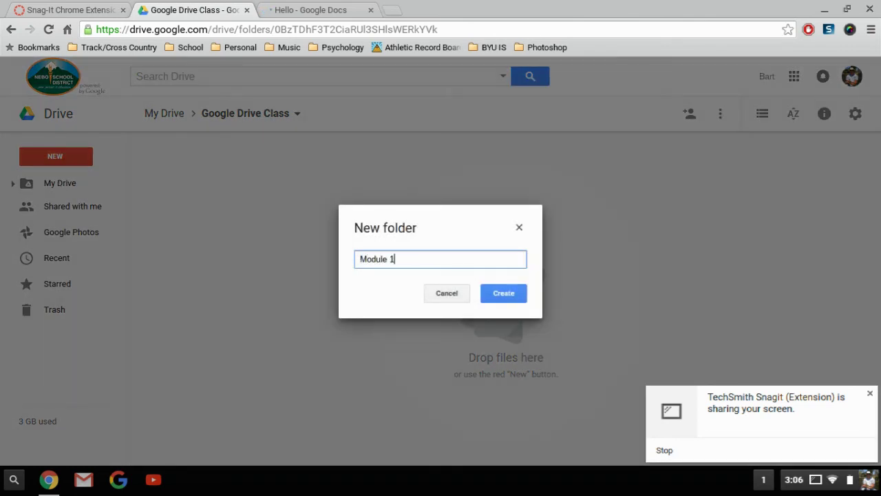
key("Return")
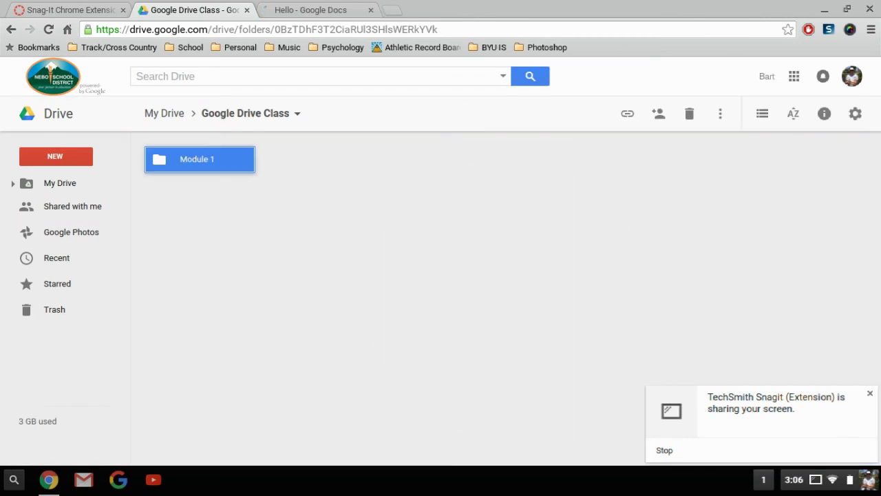
left_click(54, 193)
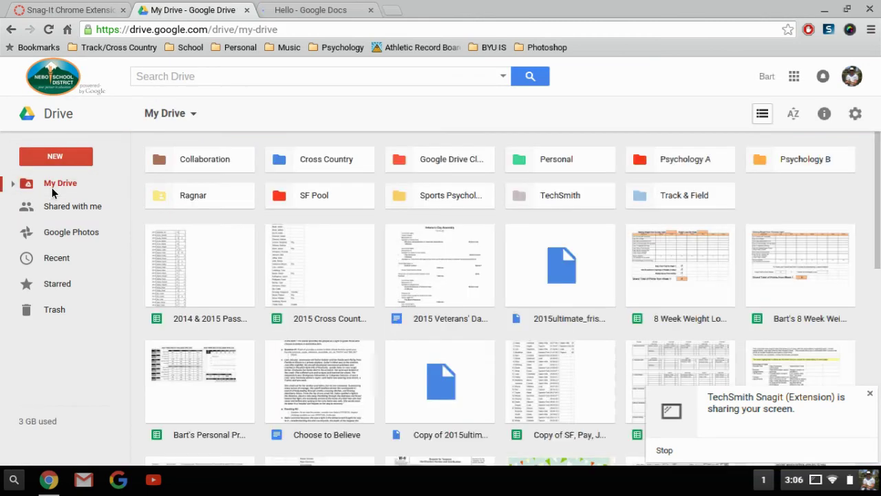
Move Pass Off Levels into SF Pool, and 2015 Cross Country Team into Cross Country > 2015 Season.
left_click(195, 273)
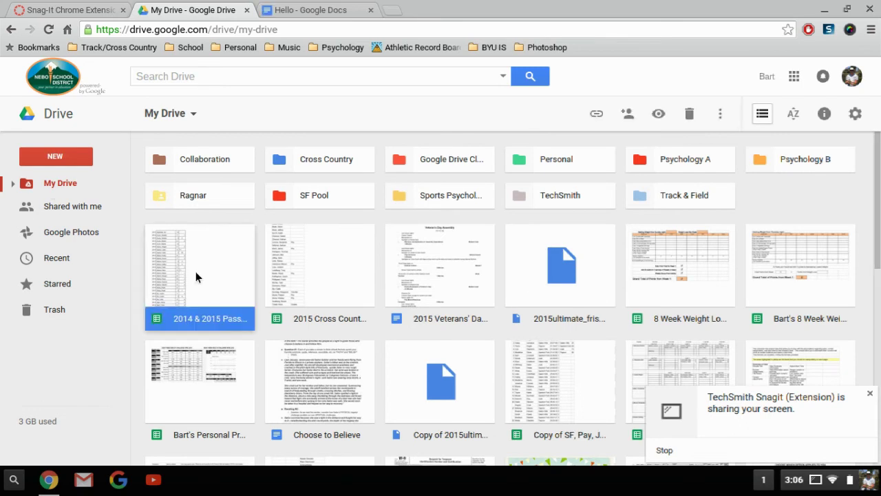
left_click_drag(195, 272, 292, 194)
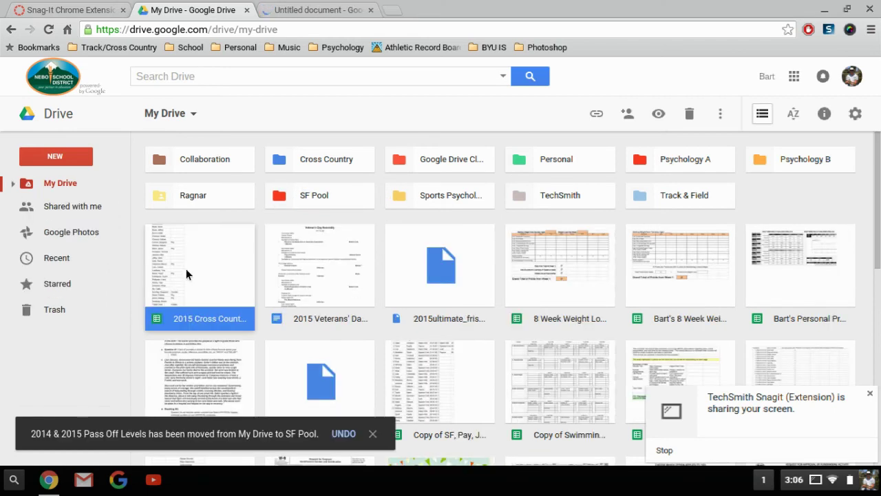
right_click(186, 272)
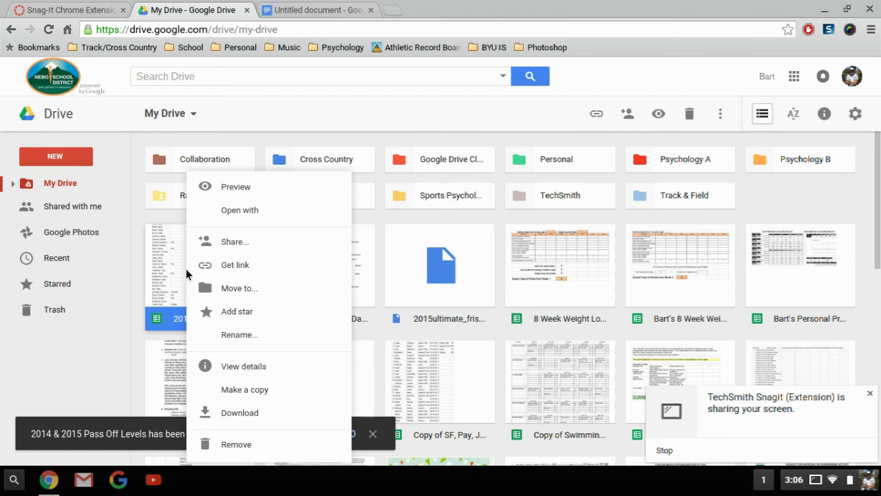
left_click(231, 290)
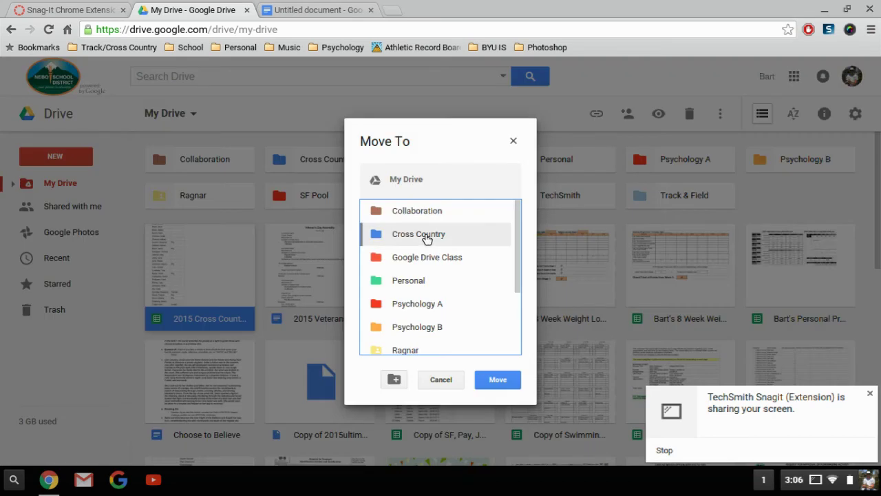
double_click(427, 238)
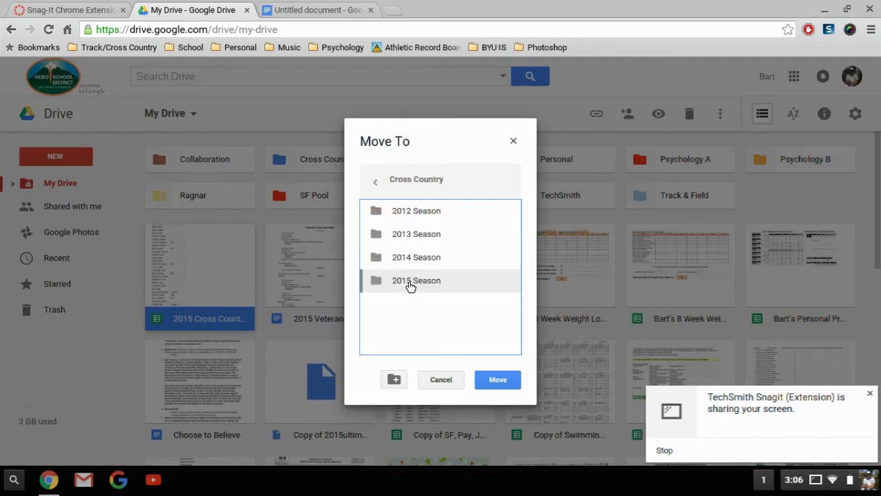
double_click(410, 285)
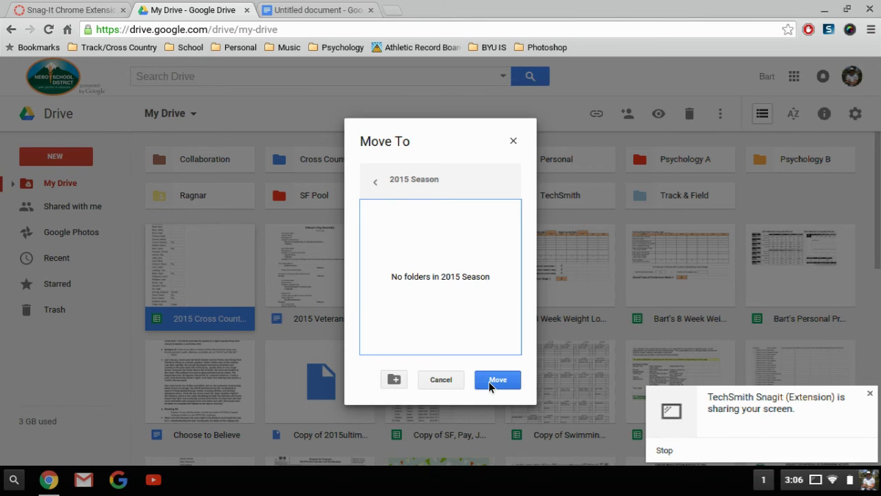
left_click(488, 381)
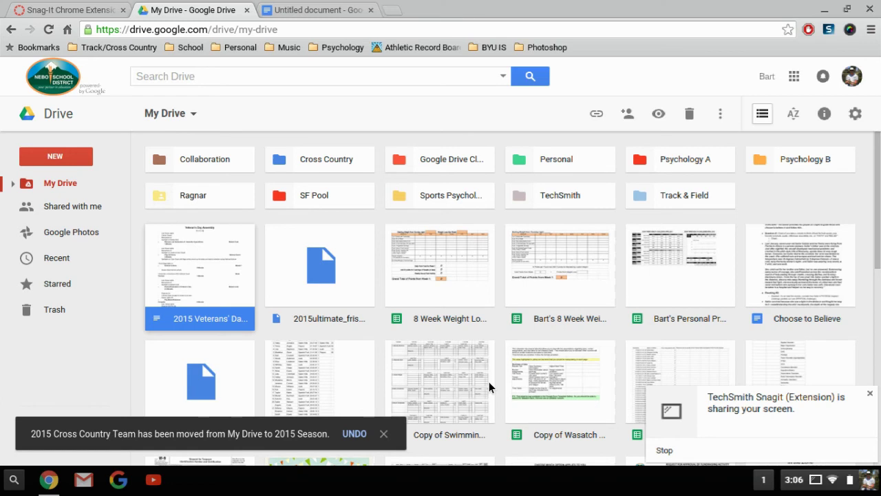
Share the 2015 Veterans' Day document with an outside contact as editor, confirming the outside share.
right_click(193, 241)
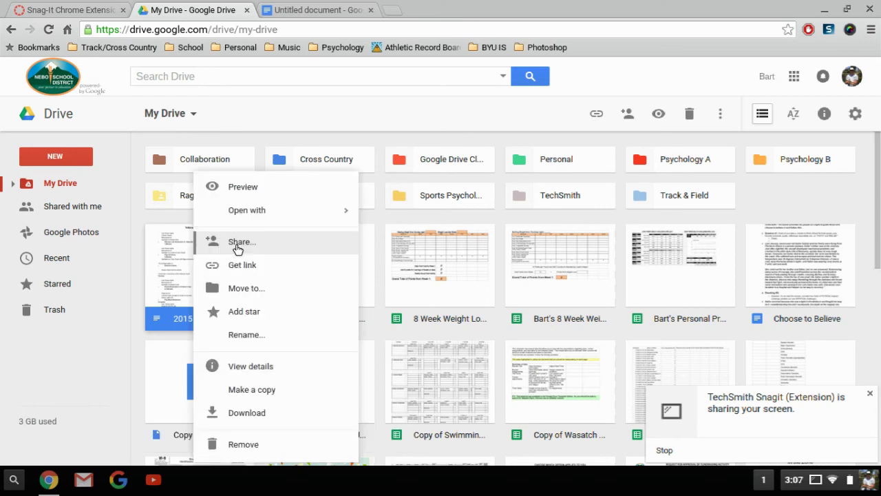
left_click(273, 242)
type("martand")
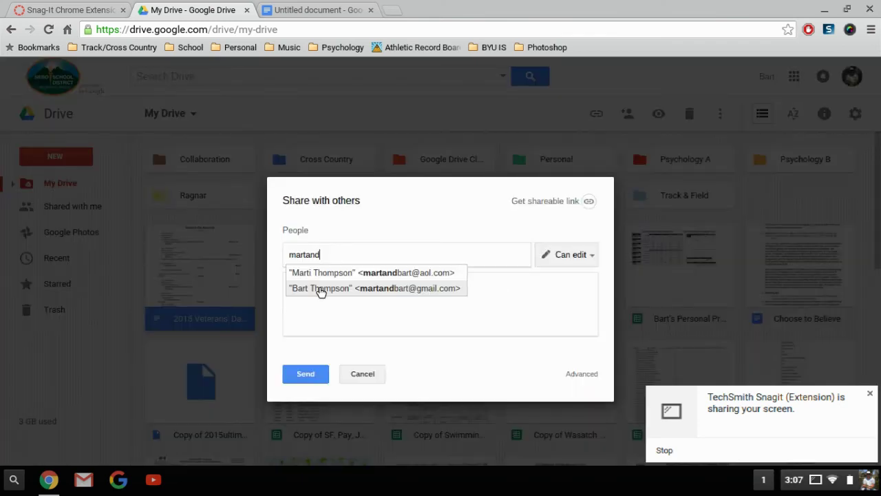
left_click(321, 289)
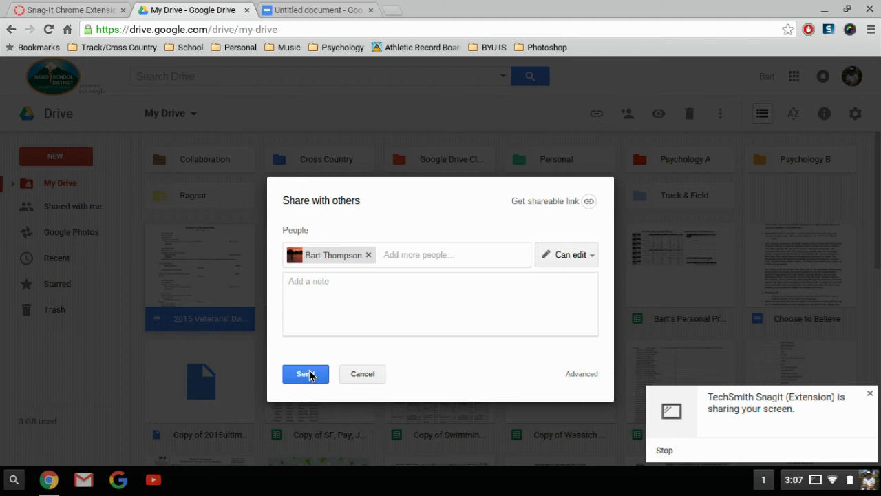
left_click(310, 375)
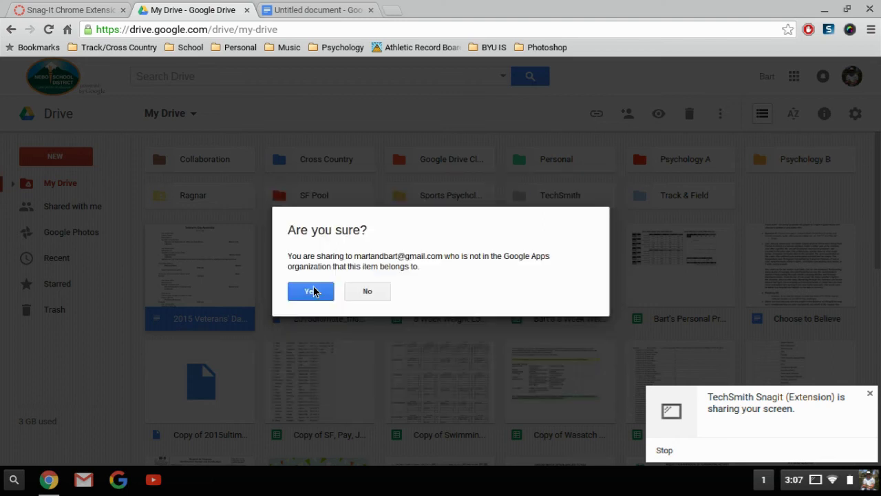
left_click(313, 291)
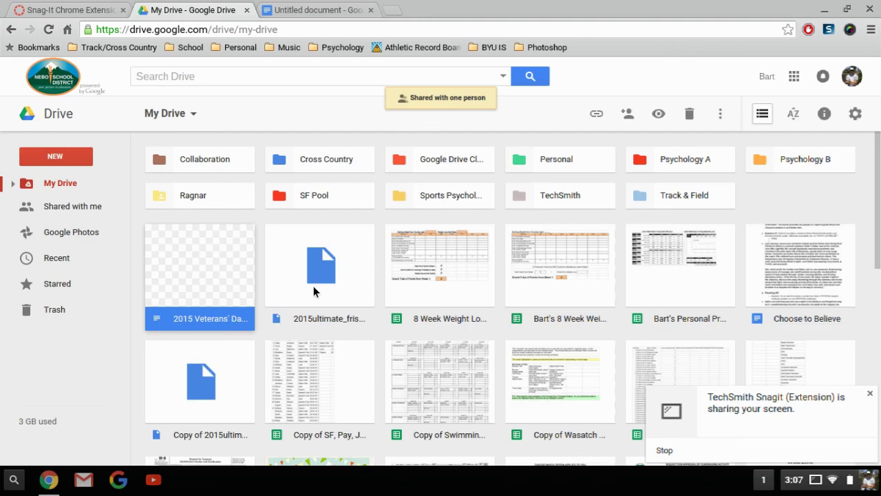
Drag the personality playlist document from Shared with me into My Drive, then return to My Drive.
left_click(90, 207)
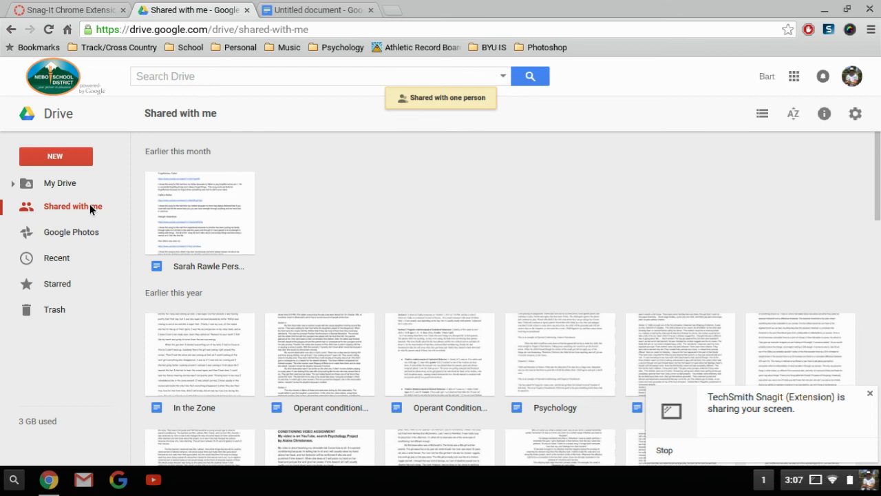
scroll(200, 221, "down", 1)
left_click(200, 226)
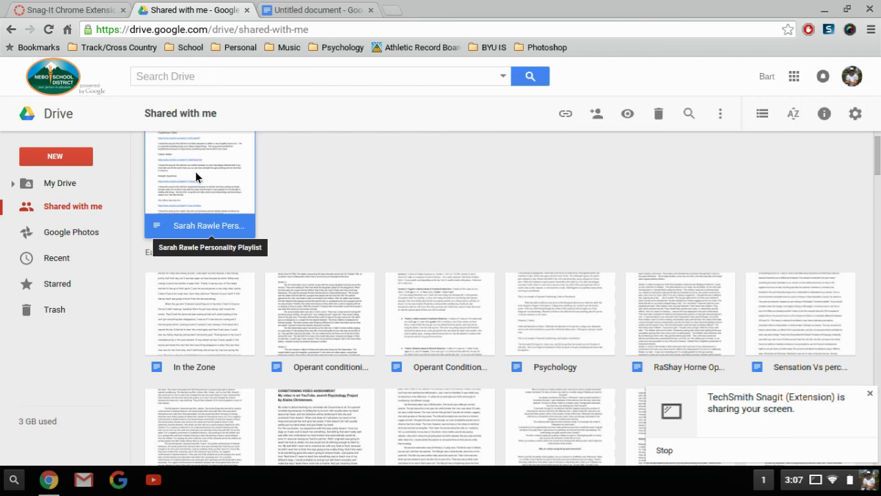
left_click_drag(196, 173, 58, 184)
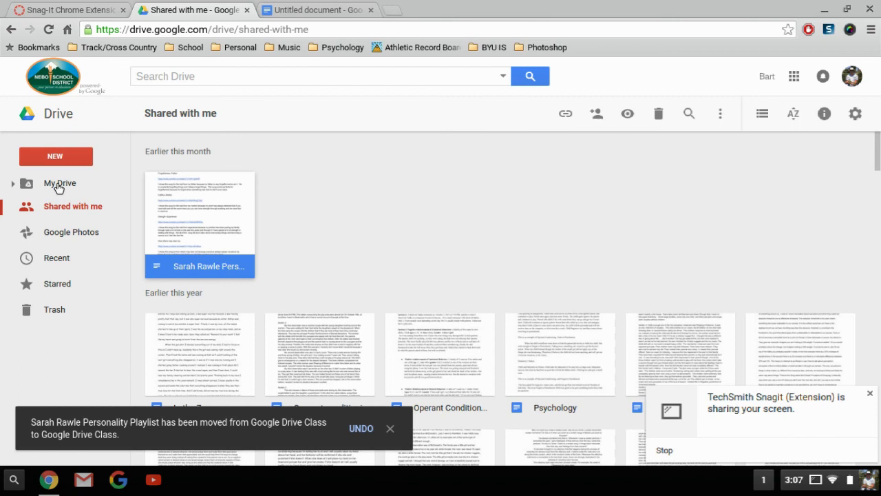
left_click(59, 186)
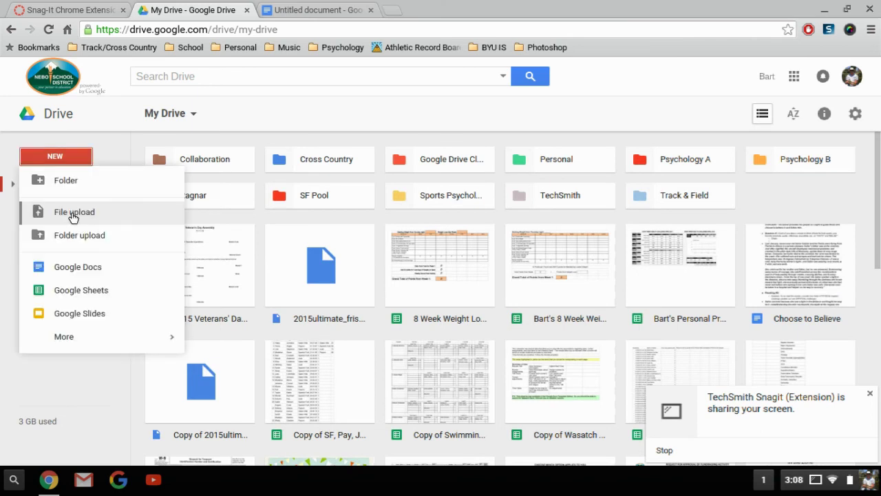
Upload the iwo.jpg image from the USB Drive into My Drive.
left_click(73, 217)
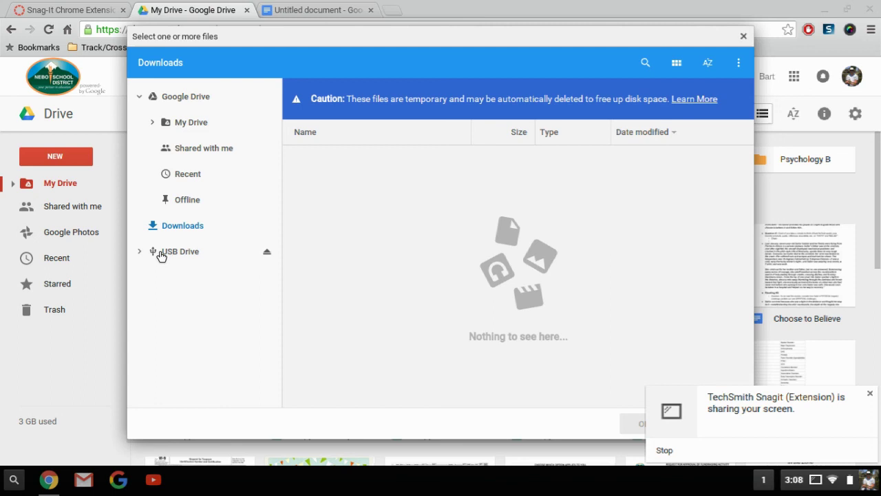
left_click(161, 256)
double_click(324, 197)
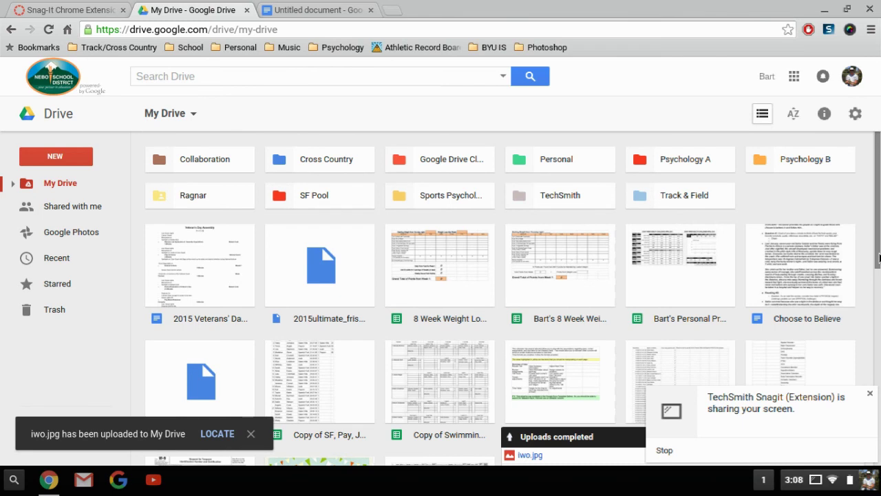
scroll(651, 295, "down", 5)
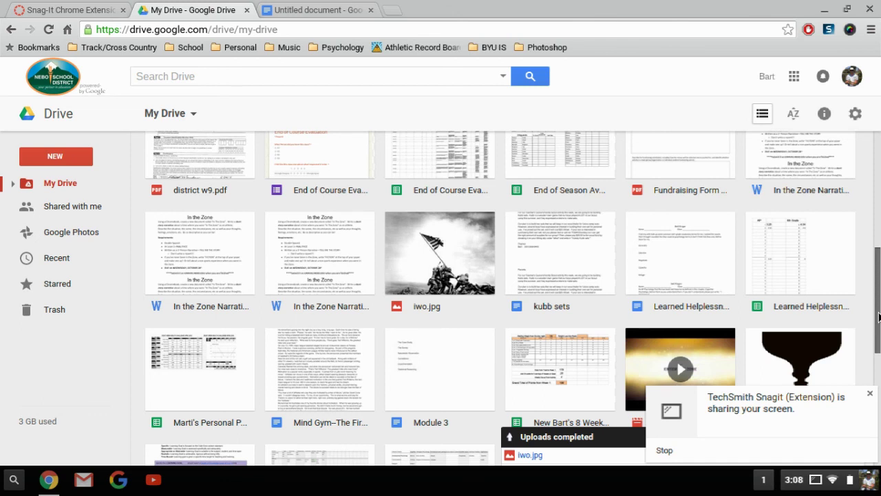
Open the Reading-Vocab Tracking Chart.xlsx file from further down My Drive.
scroll(777, 372, "down", 4)
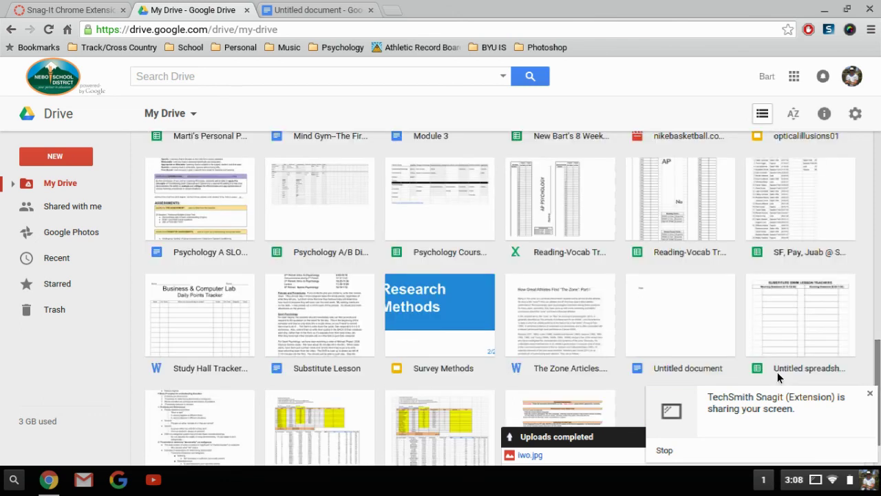
left_click(559, 211)
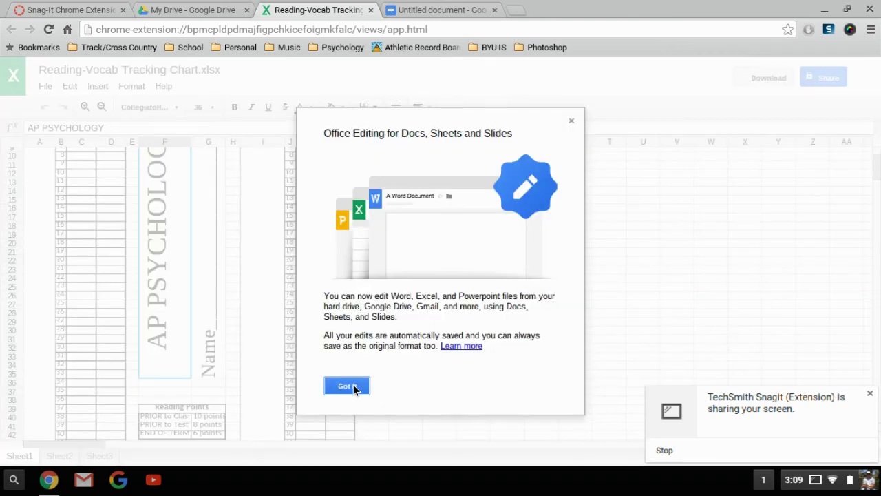
Dismiss the Office Editing welcome so the Reading-Vocab Tracking Chart.xlsx spreadsheet is fully visible.
left_click(346, 386)
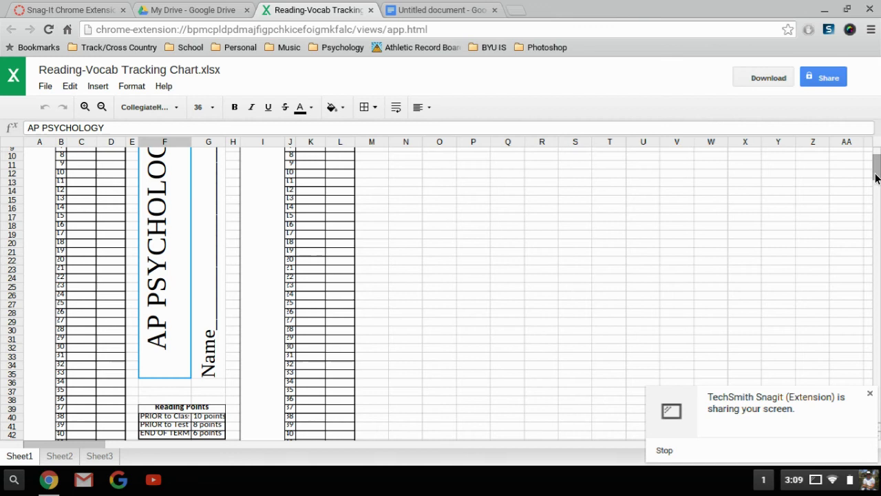